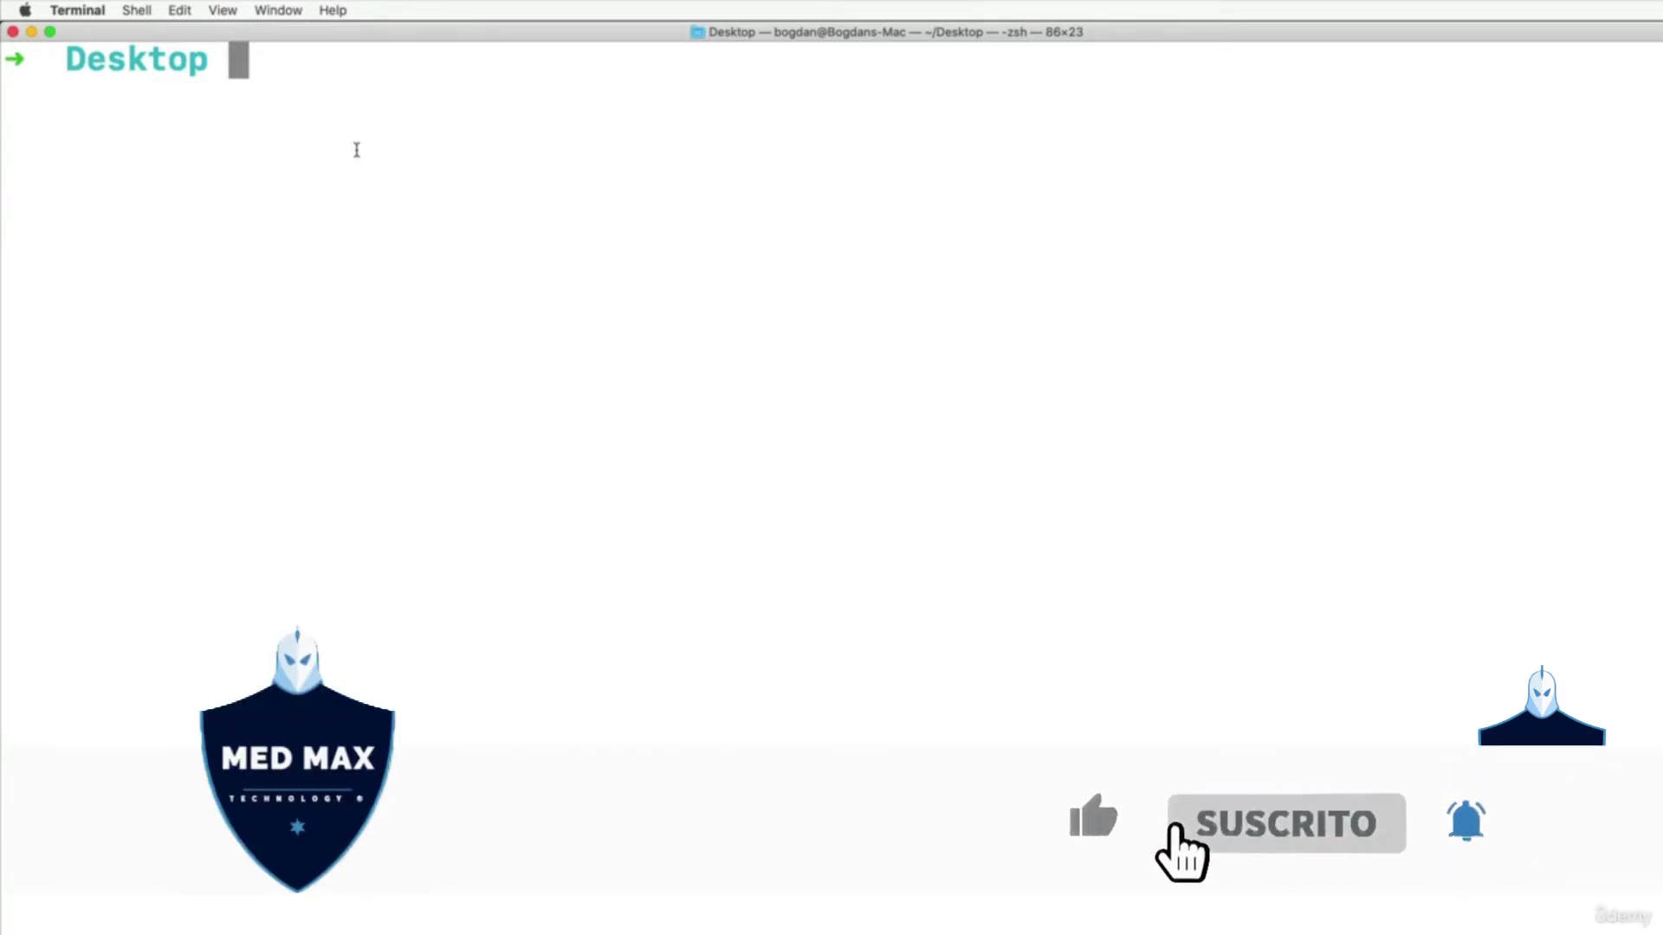
# - Switch from Terminal to iTerm2 using the Cmd+Tab app switcher
pyautogui.press('super+Tab')
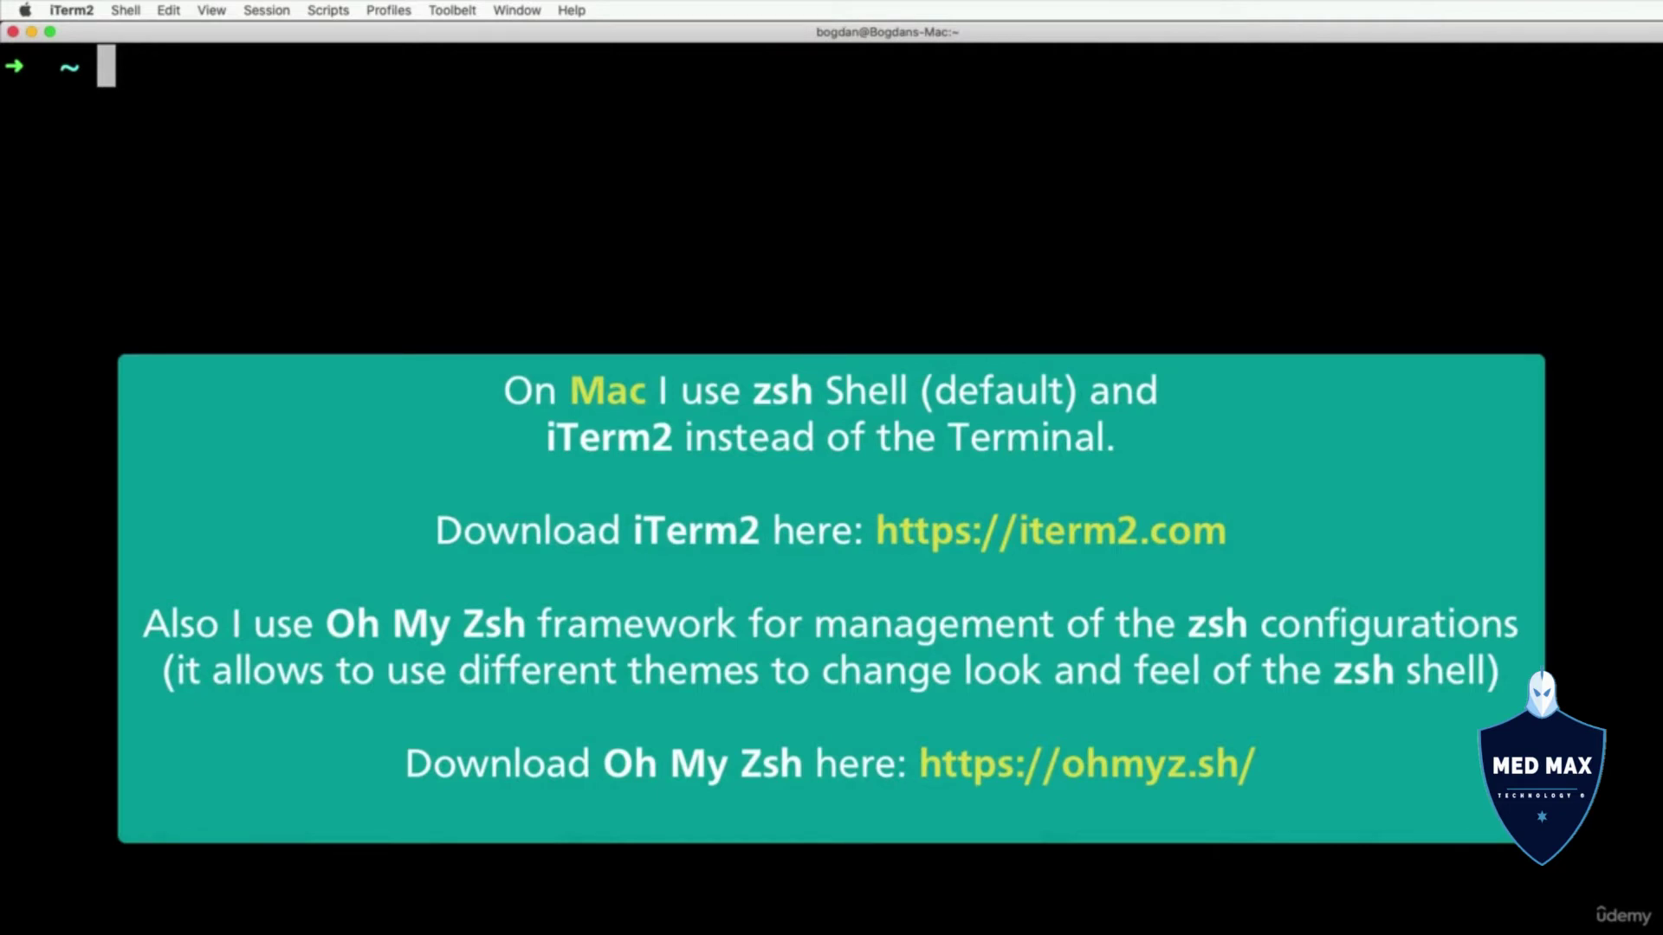
pyautogui.write('echo ')
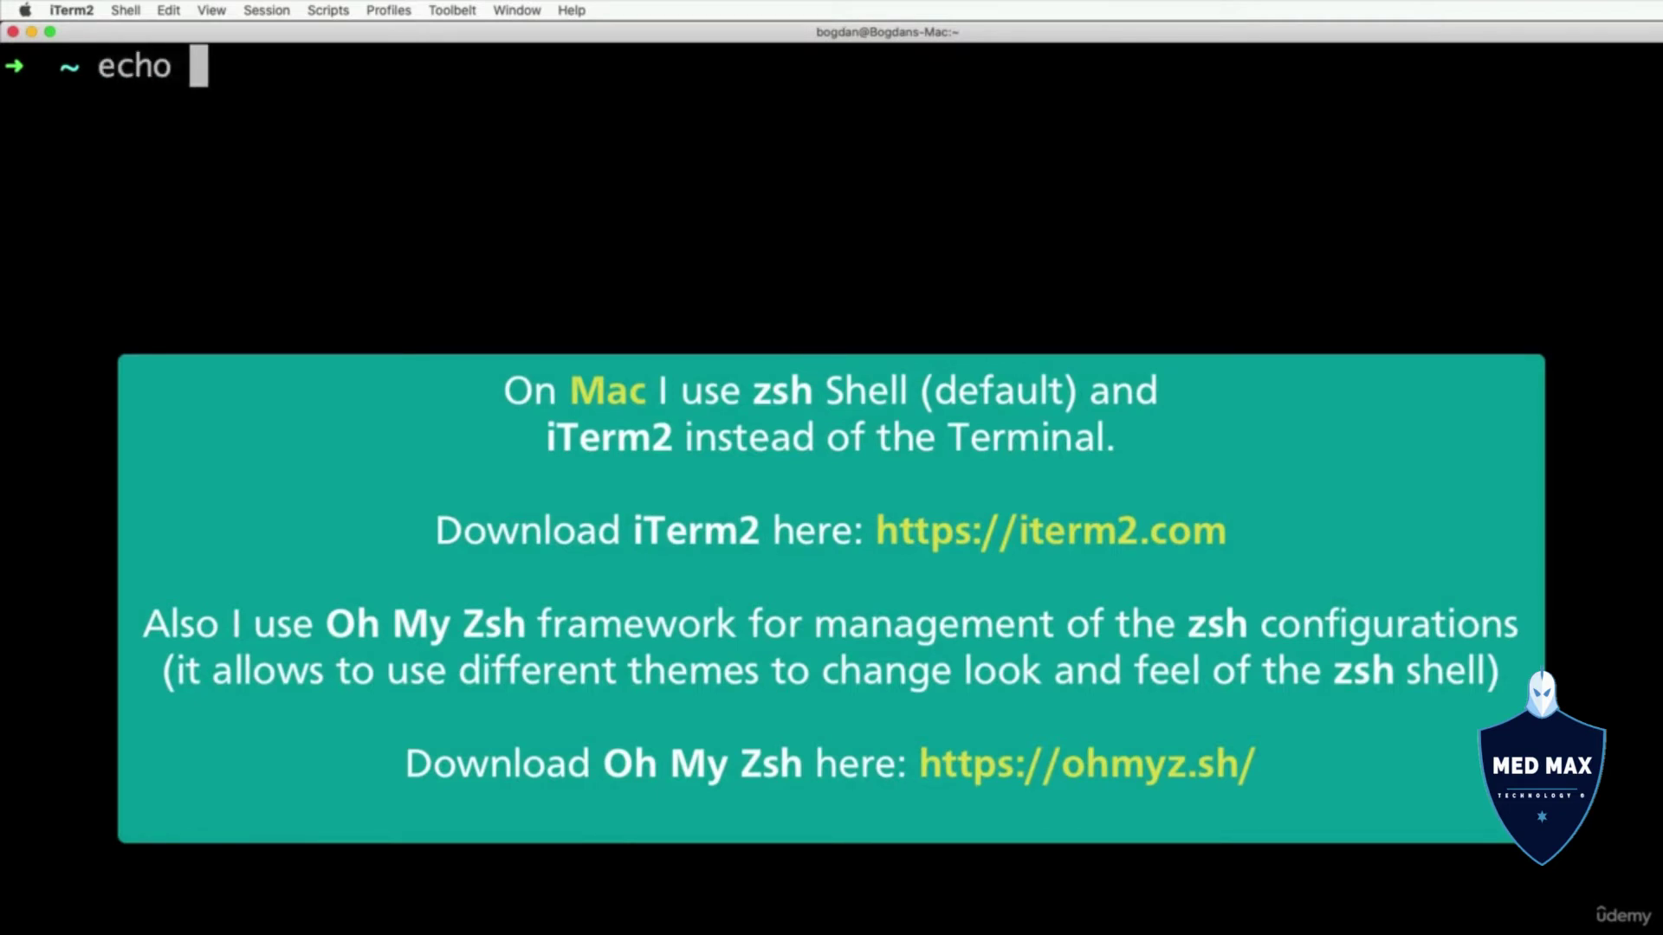
pyautogui.write('$0')
# - Run echo $0 to confirm the current shell is zsh
pyautogui.press('Return')
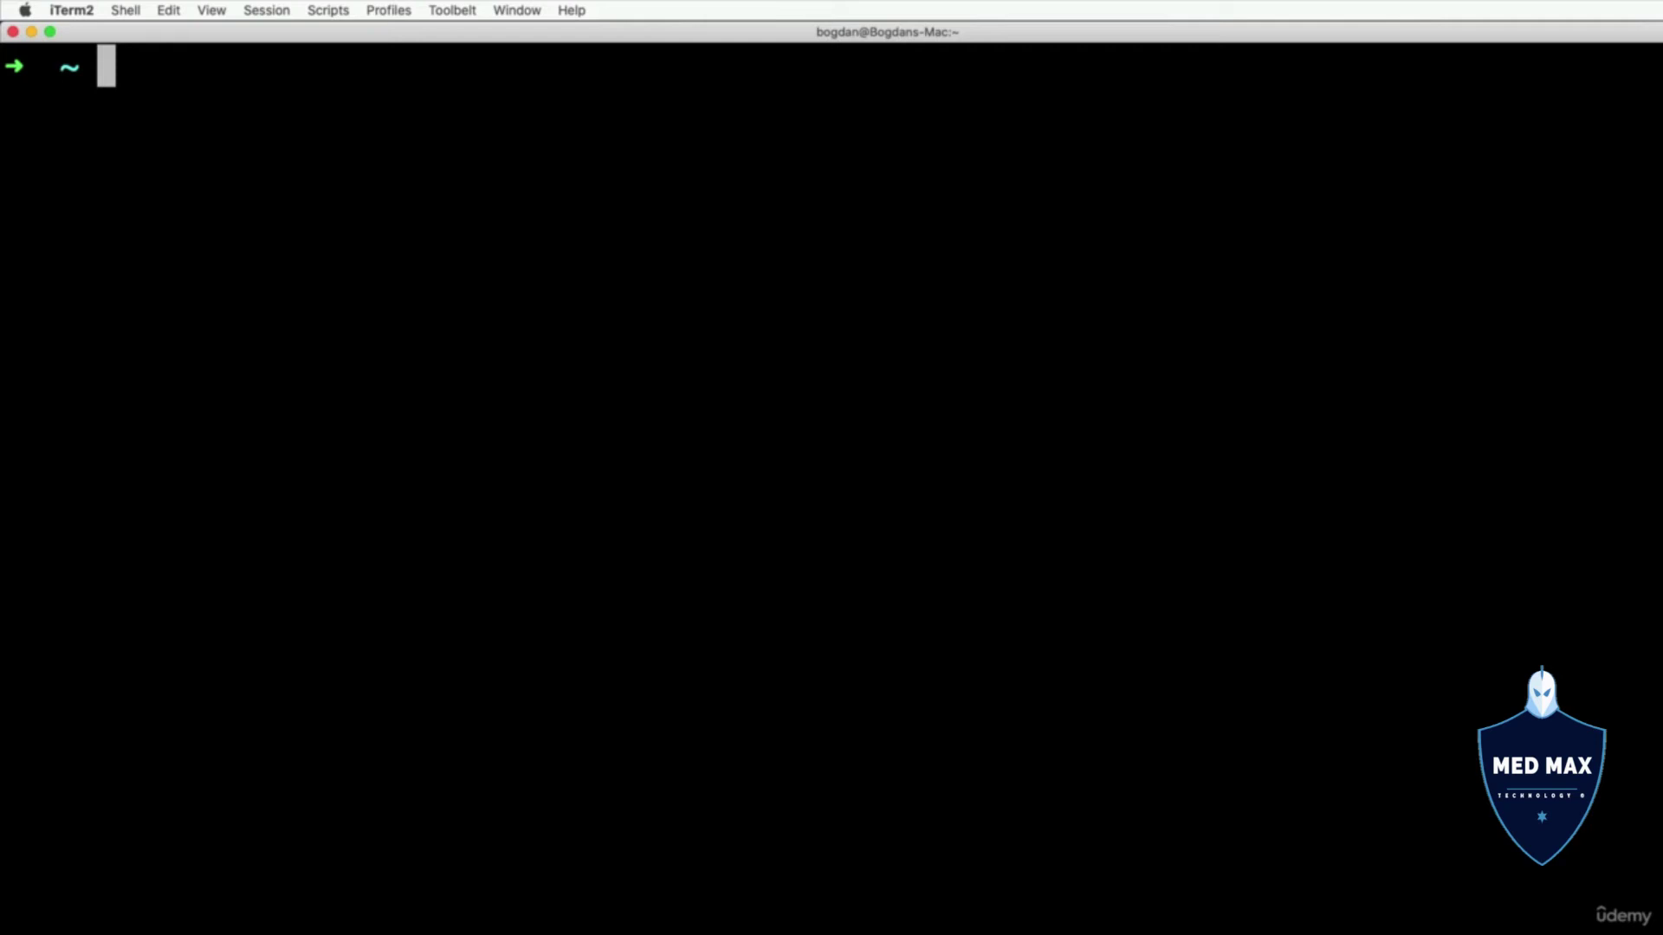
# - Add a second zsh tab from the Shell menu's New Tab command
pyautogui.click(130, 11)
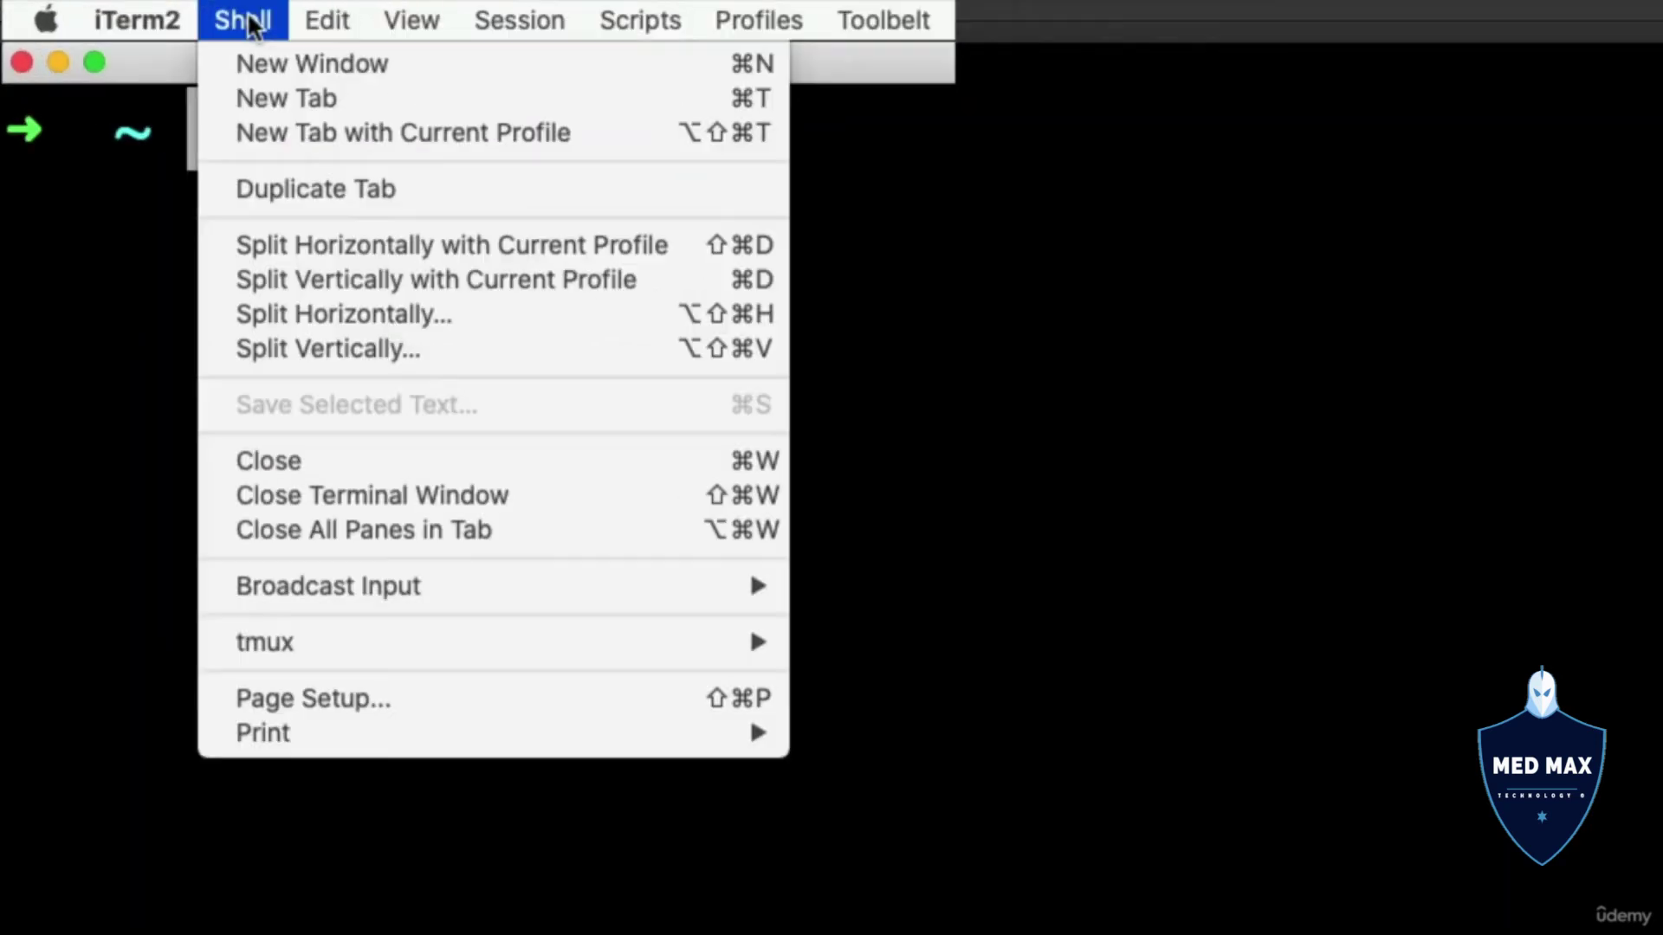
pyautogui.click(264, 97)
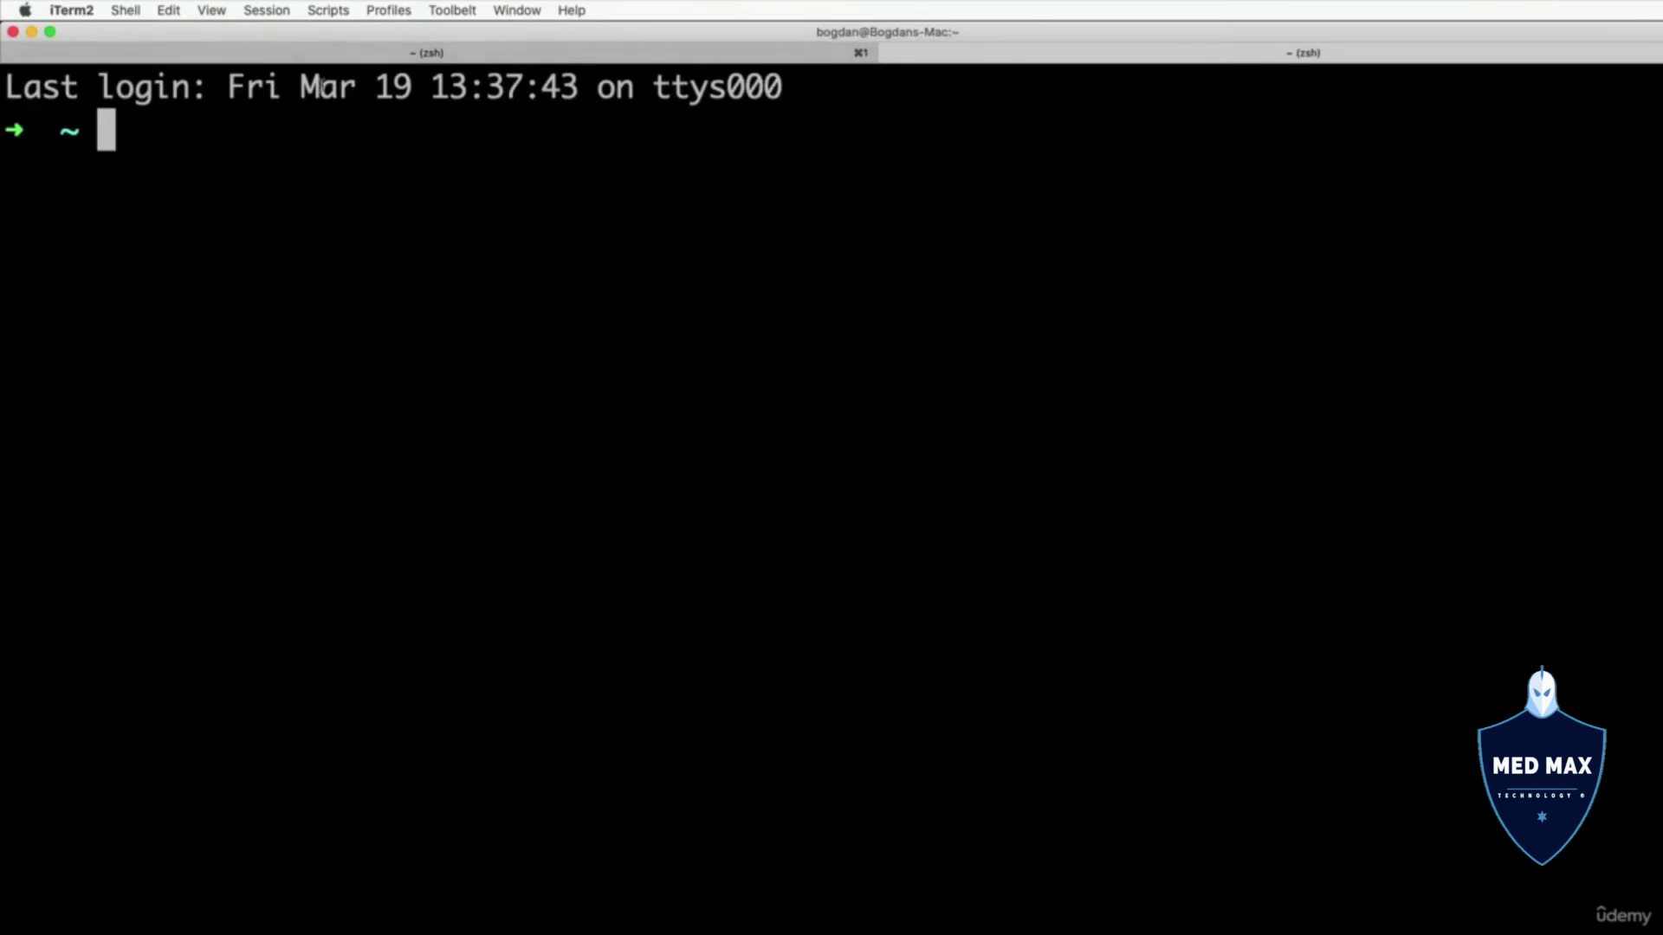
# - Clear the screen, cd into Desktop, and list its contents with ls
pyautogui.hotkey('ctrl', 'l')
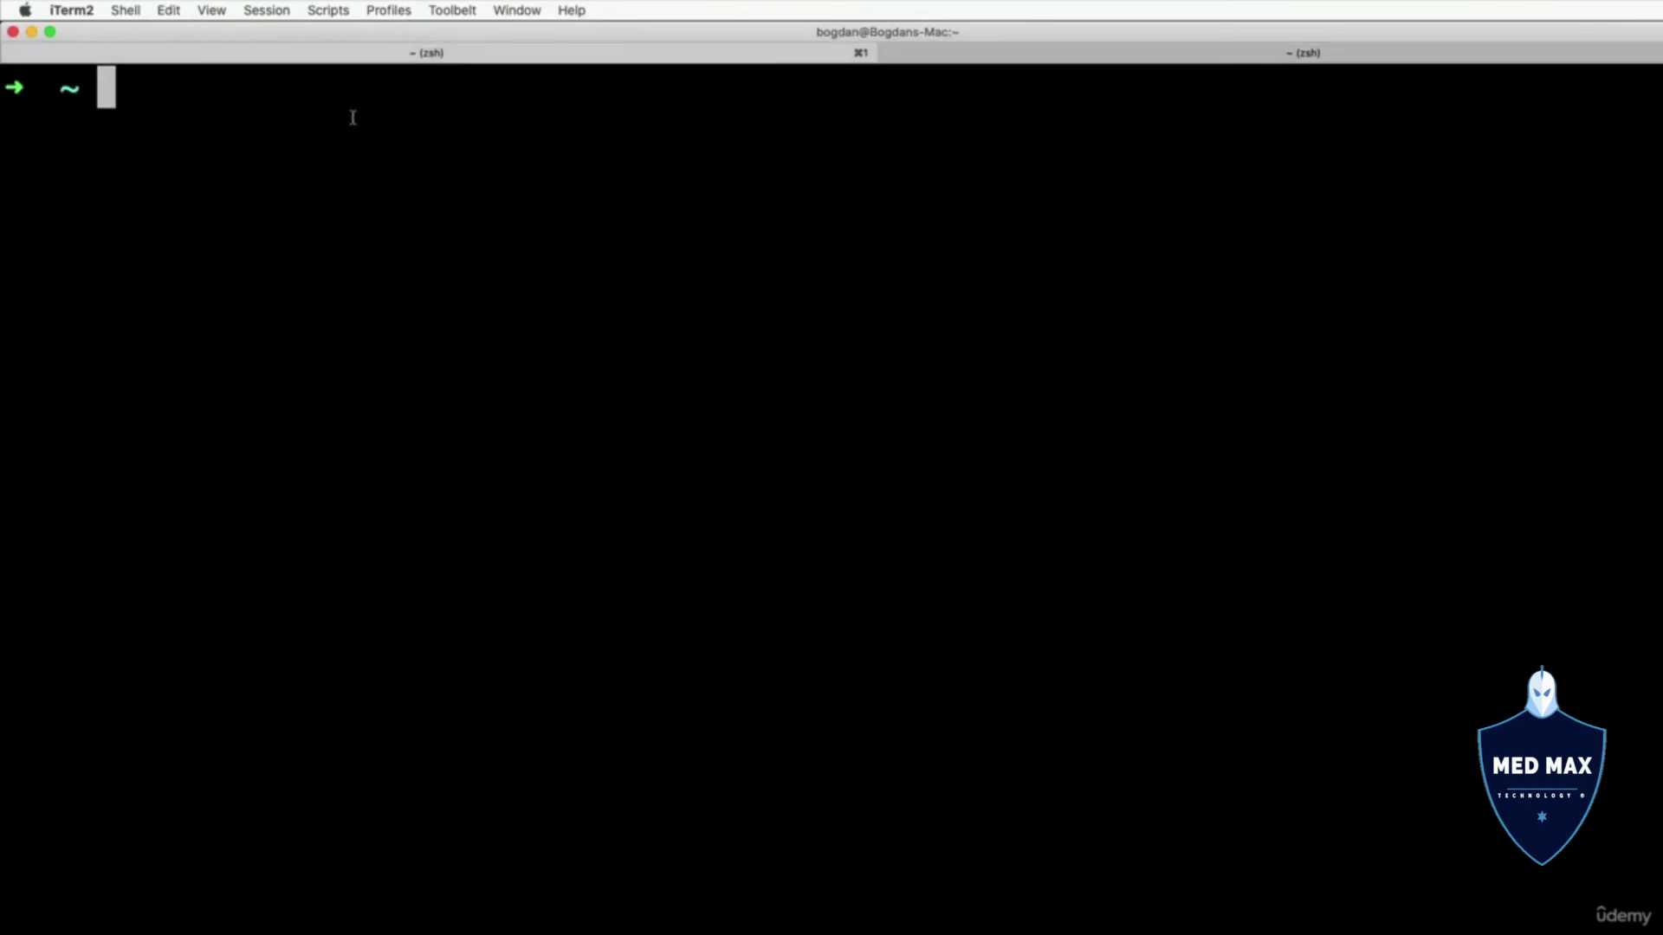
pyautogui.write('cd D')
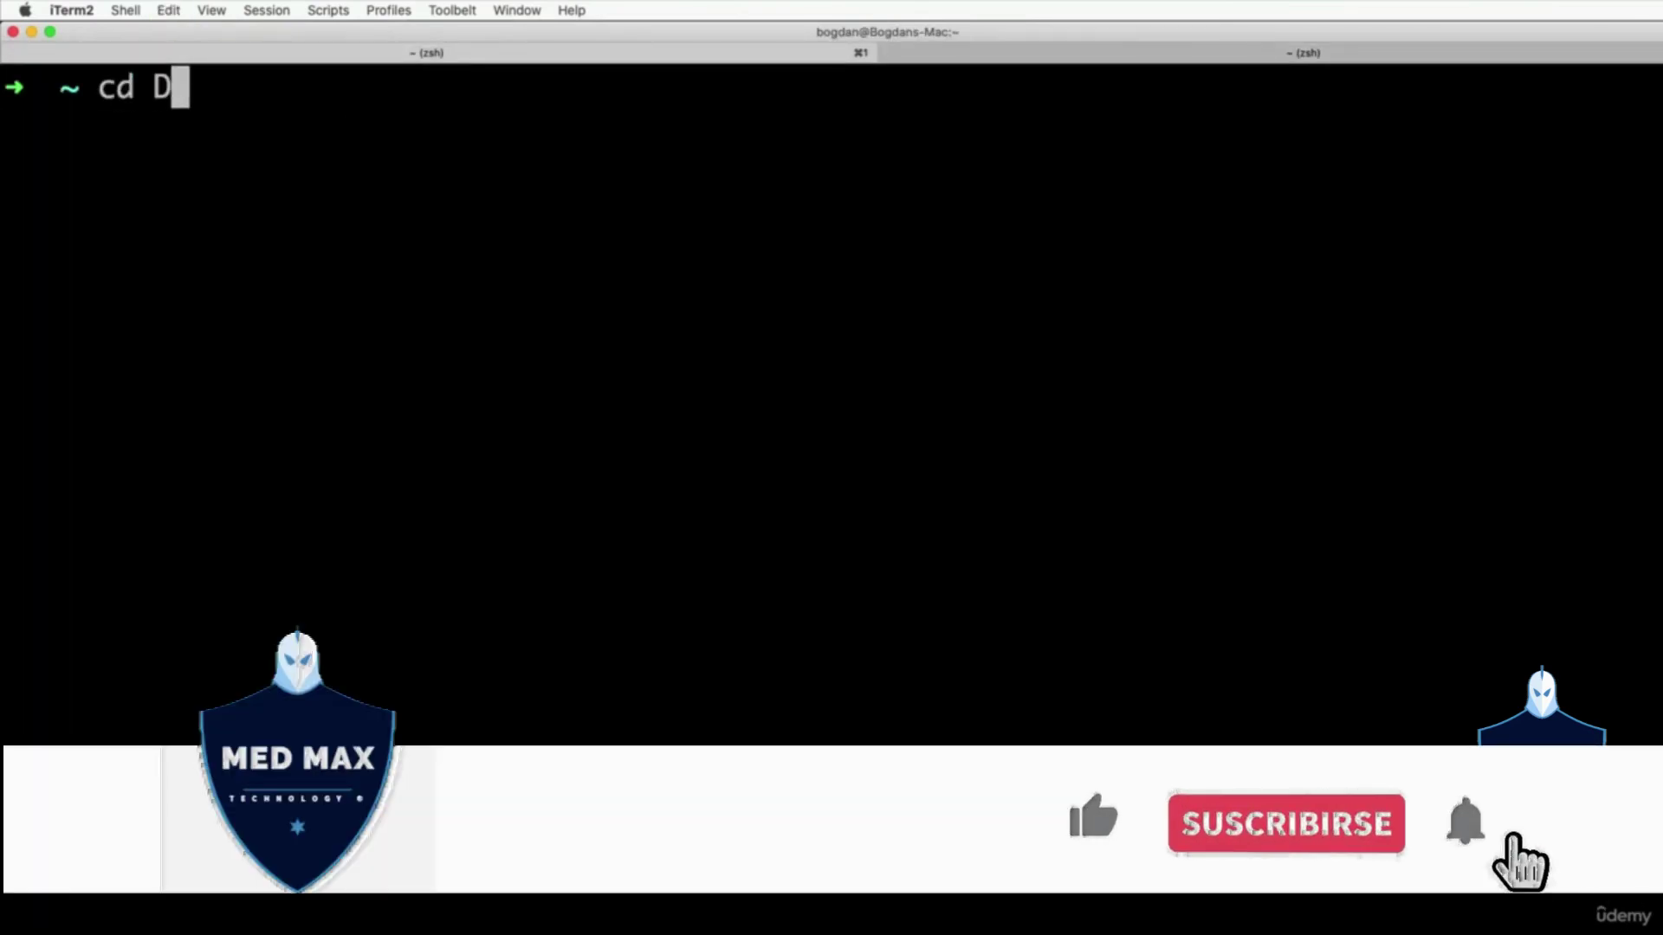
pyautogui.press('Tab')
pyautogui.press('Return')
pyautogui.write('ls')
pyautogui.press('Return')
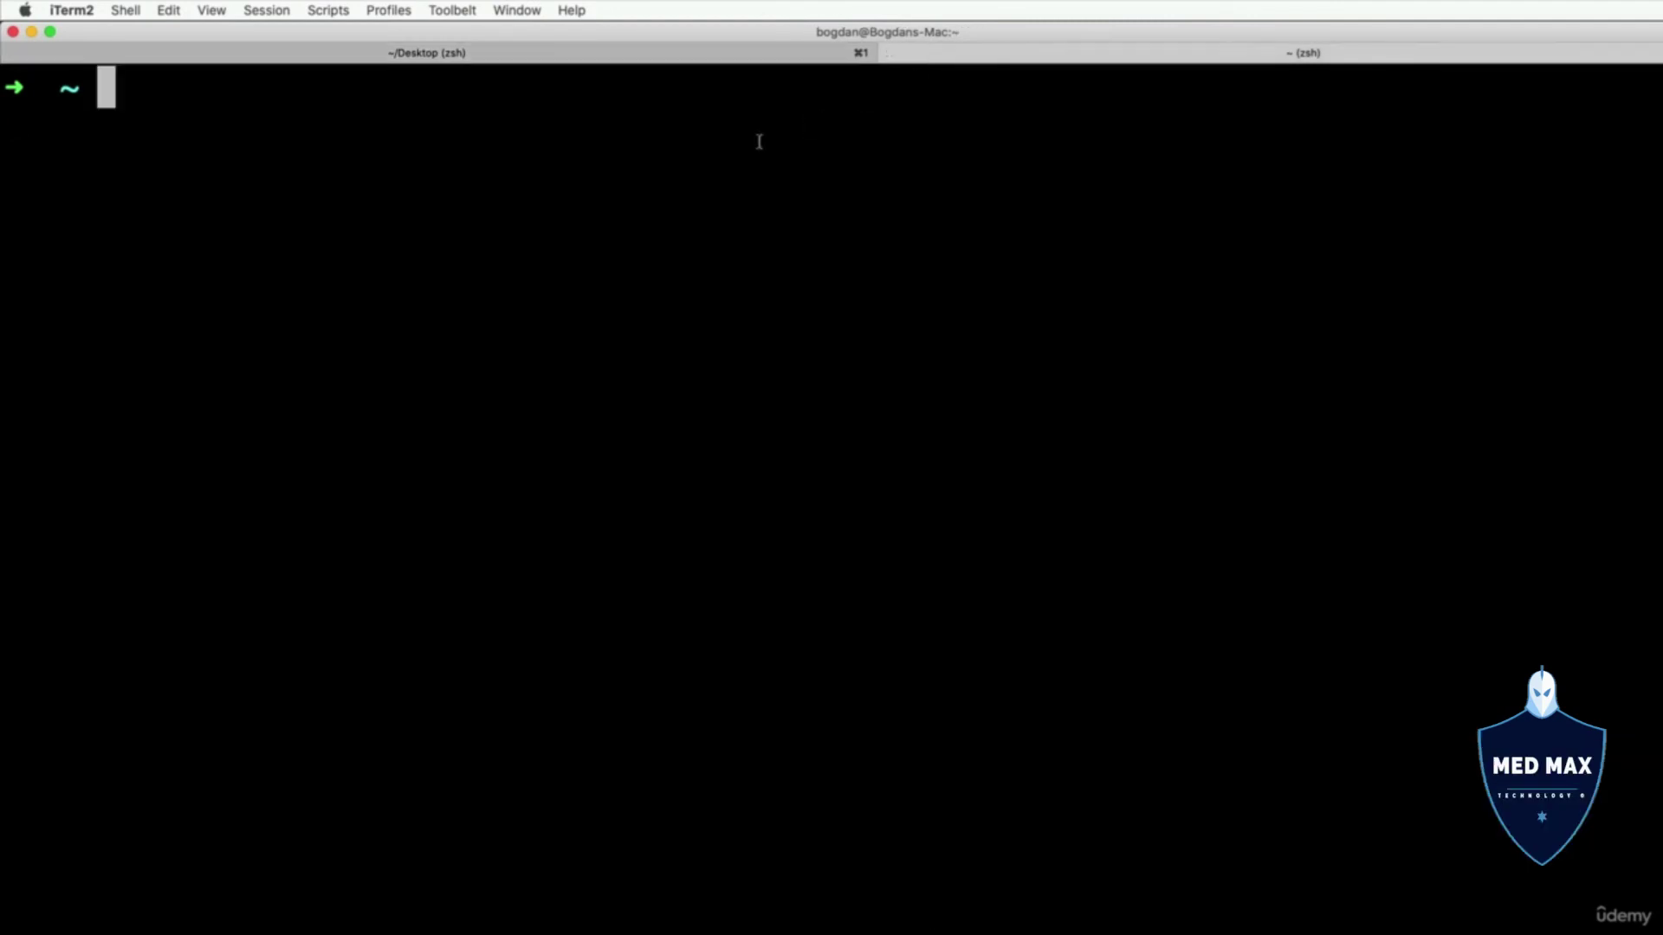
pyautogui.write('python3')
# - Start python3 in the second tab, then compare it with the Desktop tab
pyautogui.press('Return')
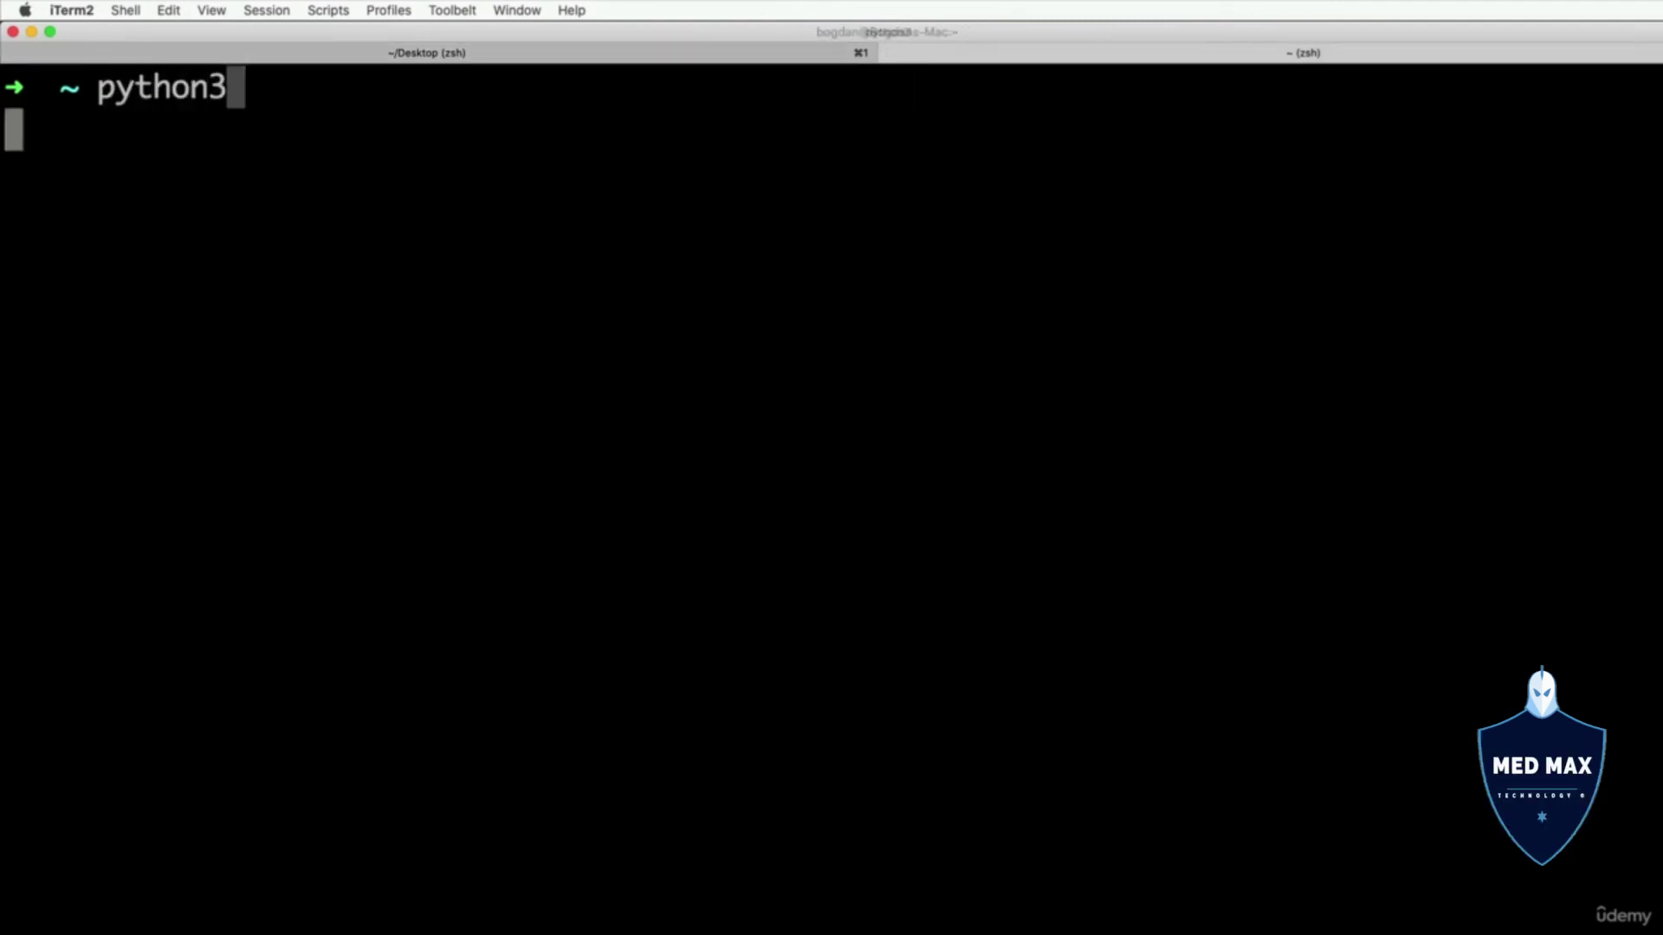
pyautogui.click(526, 55)
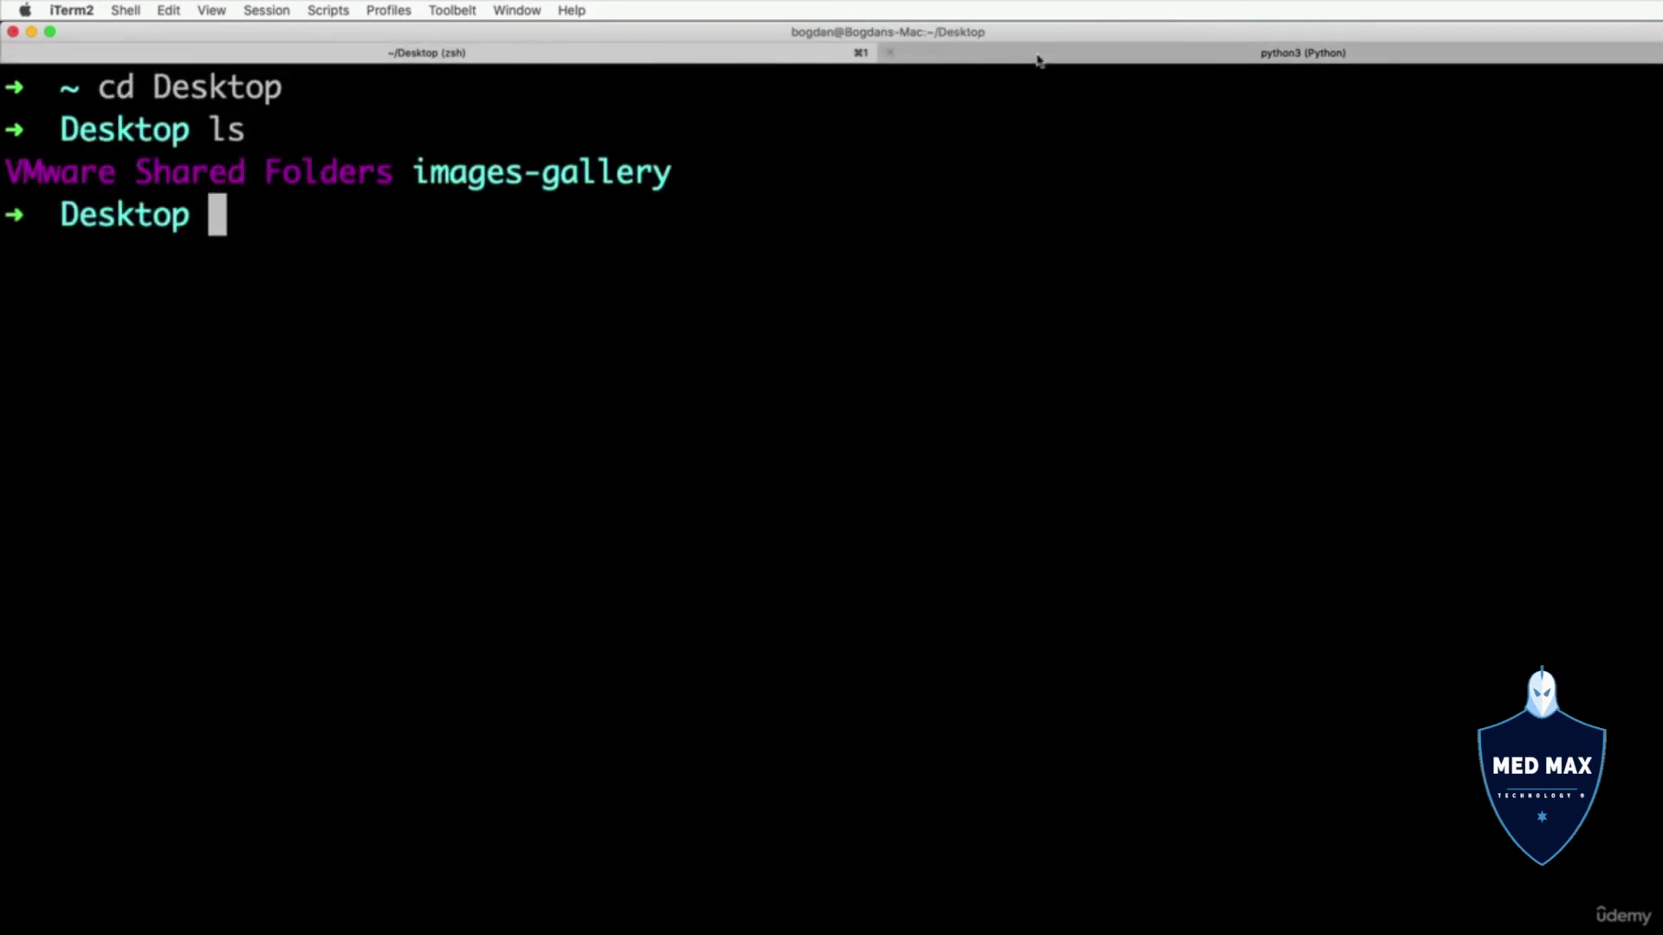
pyautogui.click(988, 60)
pyautogui.click(695, 61)
pyautogui.click(1042, 57)
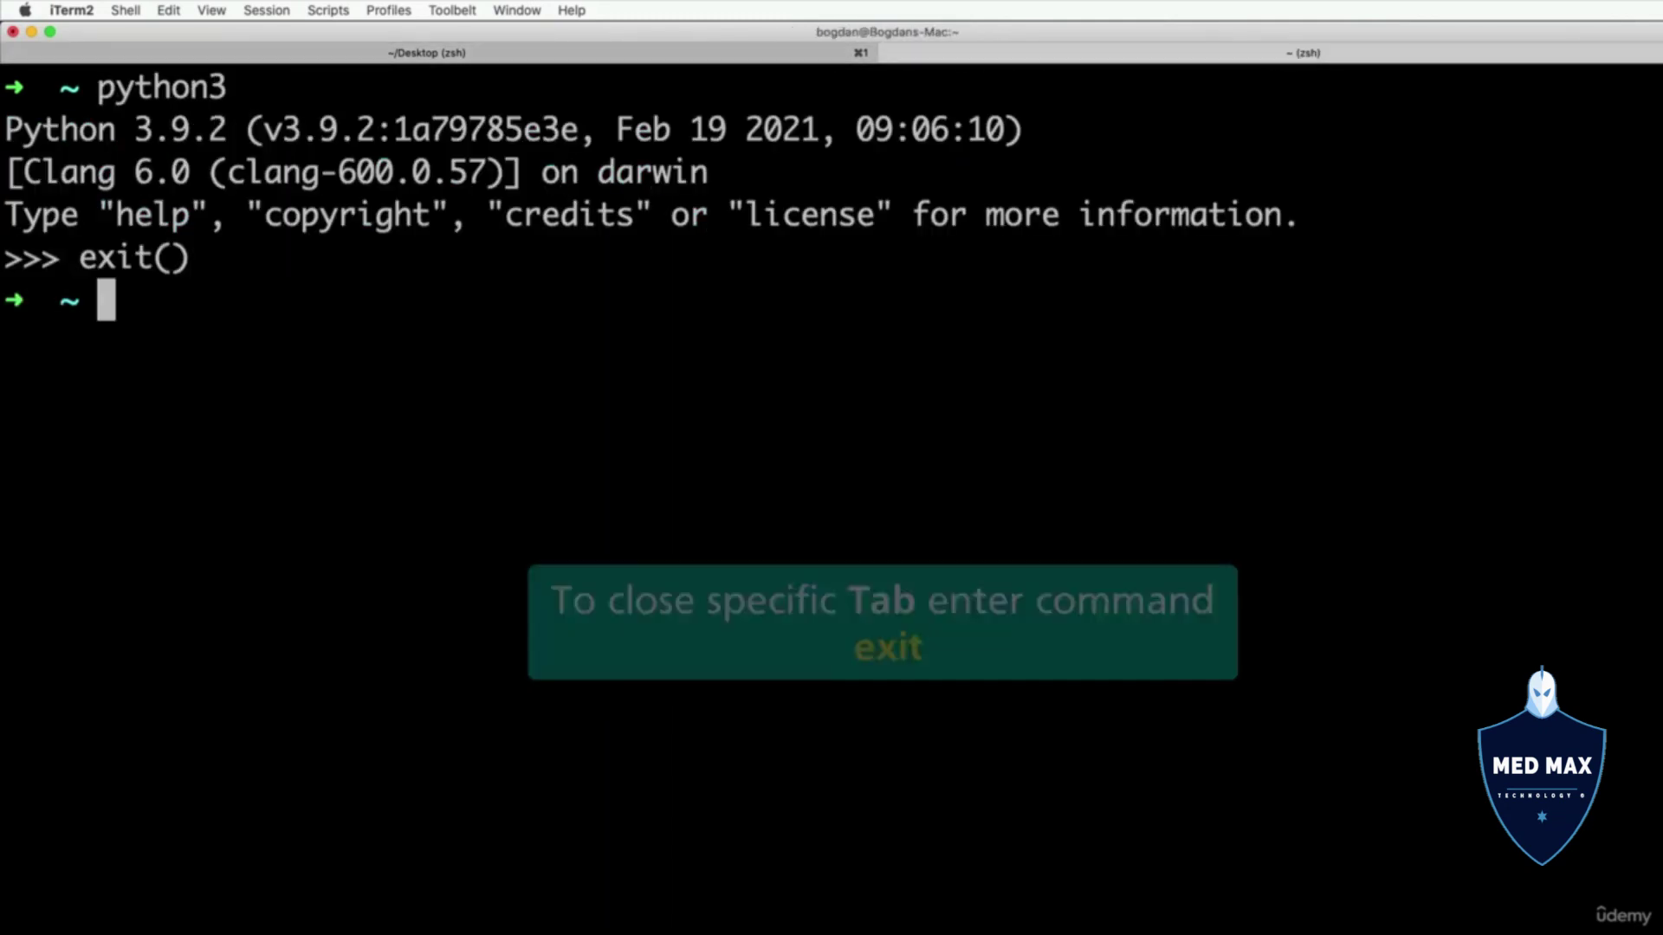
pyautogui.write('exit')
# - Exit the second tab's shell to close it, then clear the Desktop session with Cmd+K
pyautogui.press('Return')
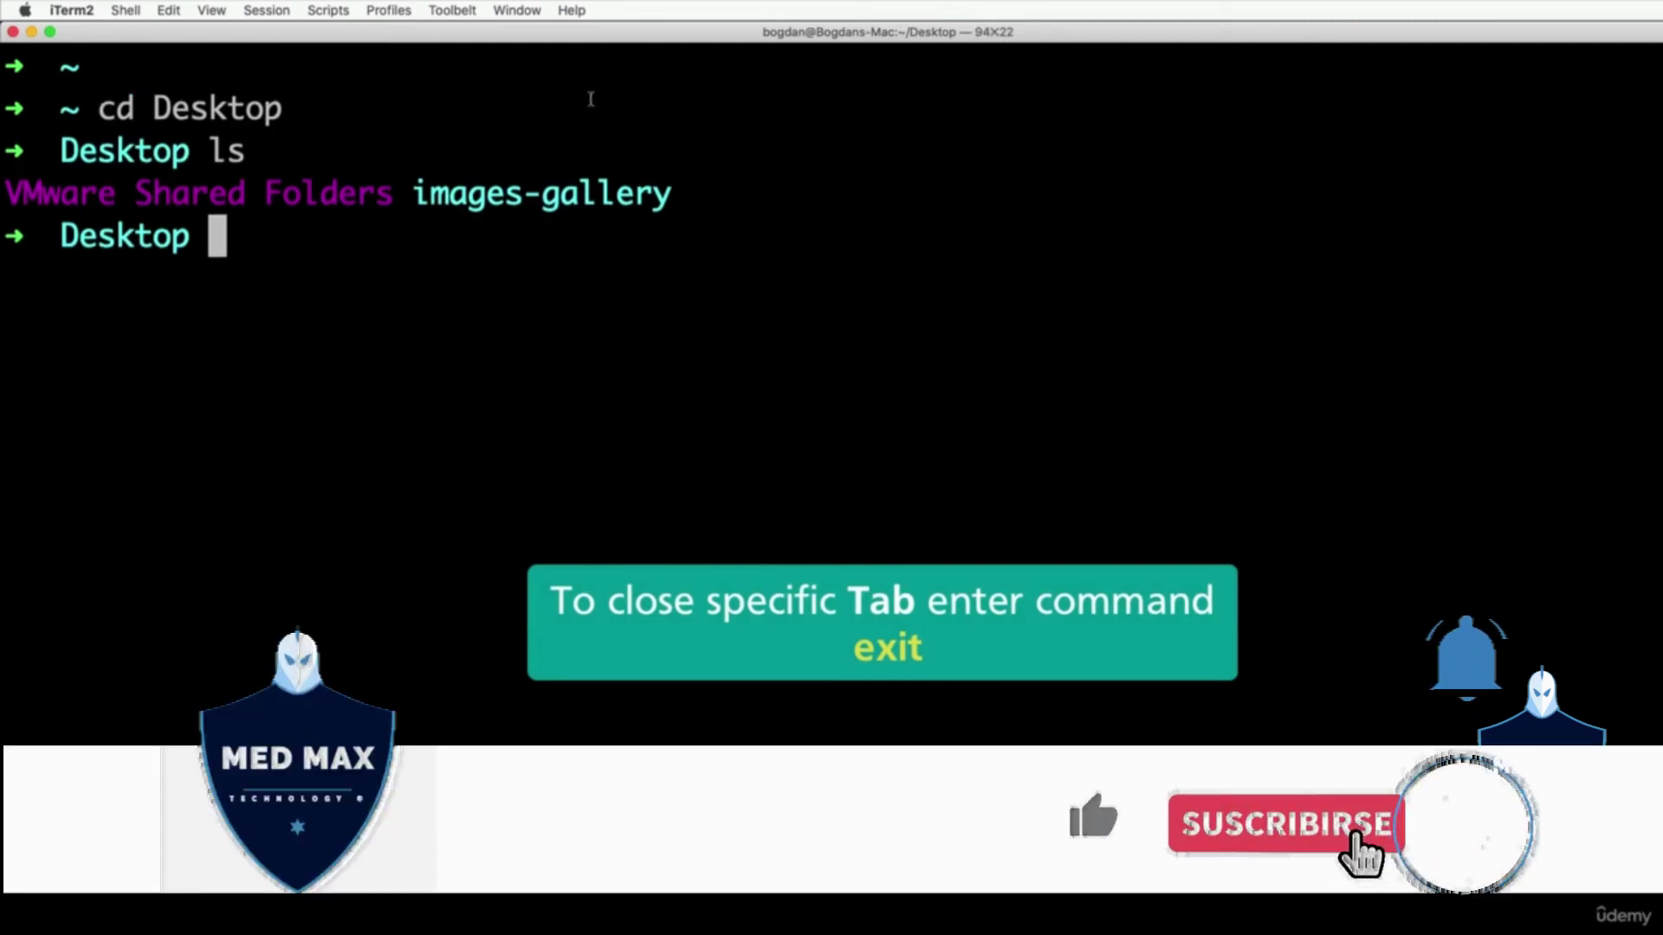
pyautogui.press('super+k')
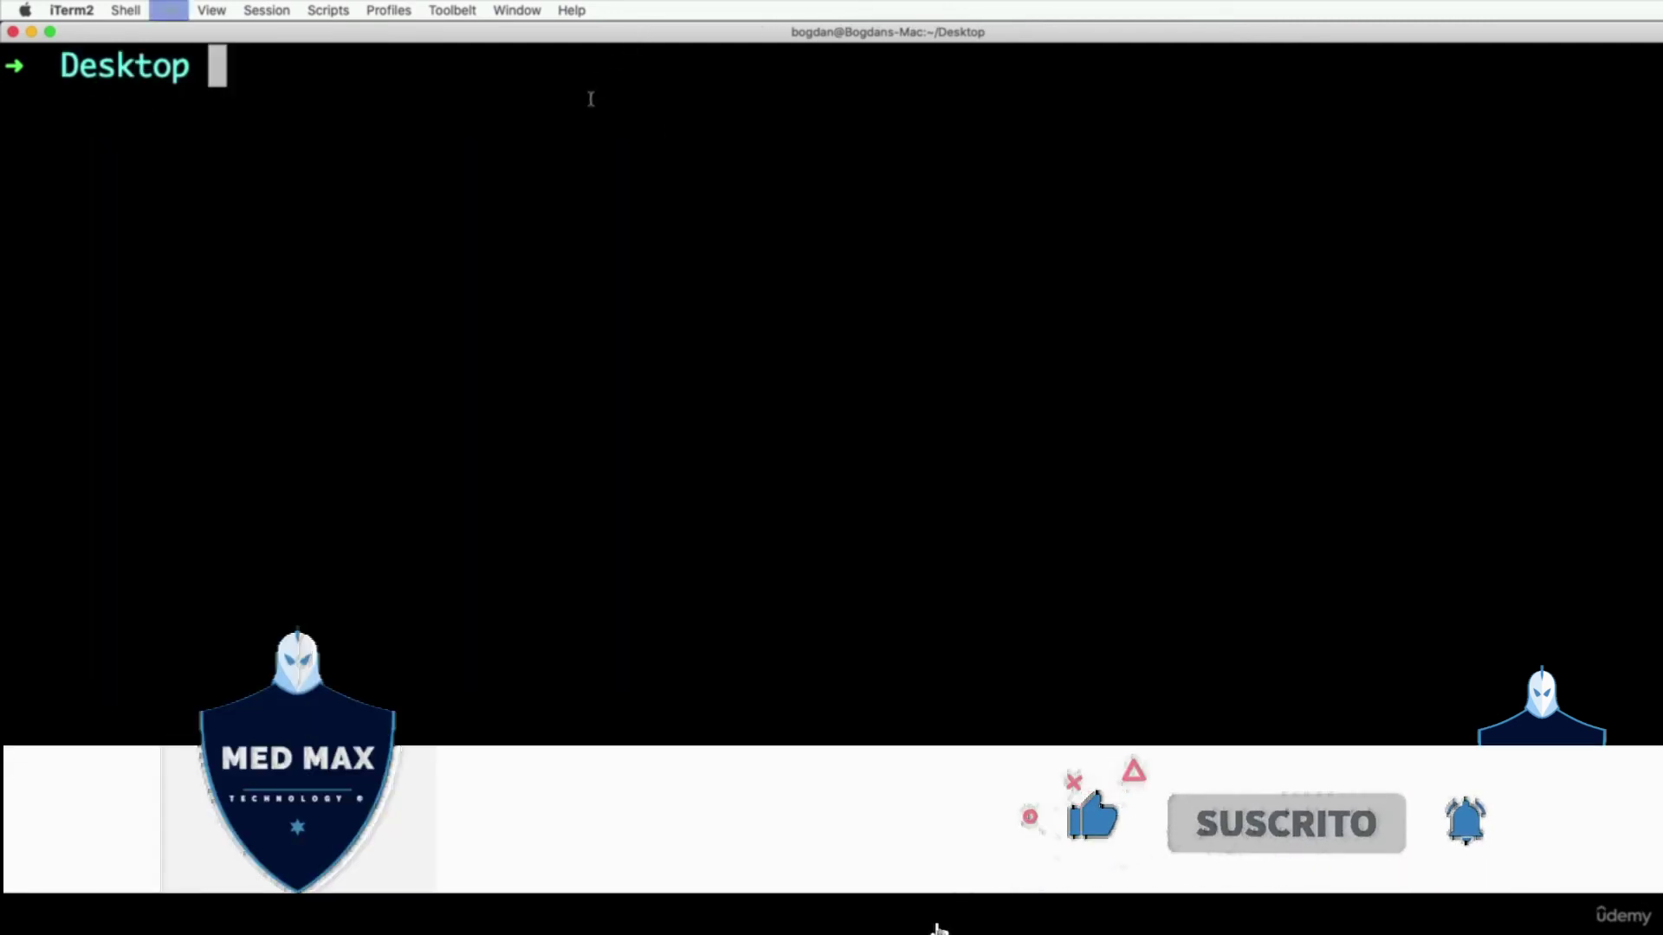